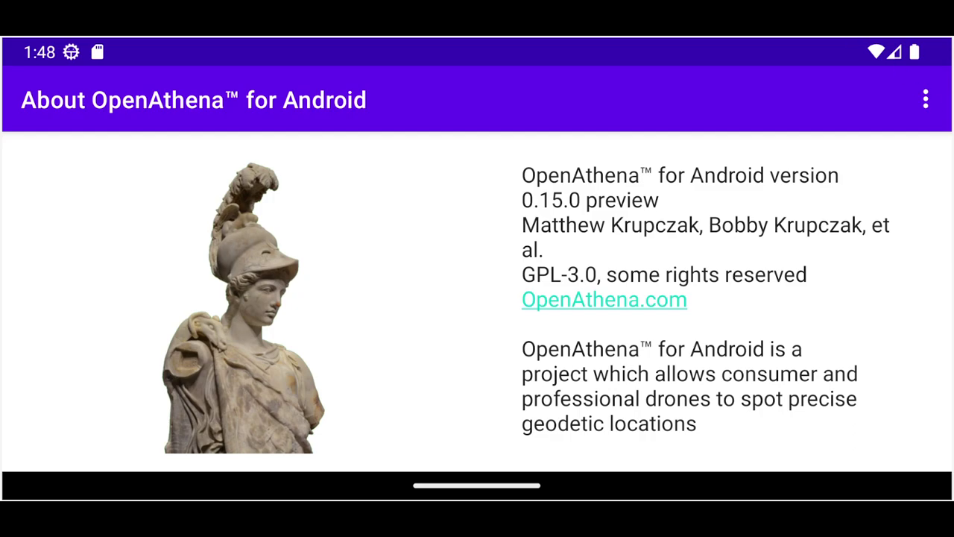
Open the overflow menu of app pages from the About OpenAthena screen.
{"action": "left_click", "coordinate": [932, 99]}
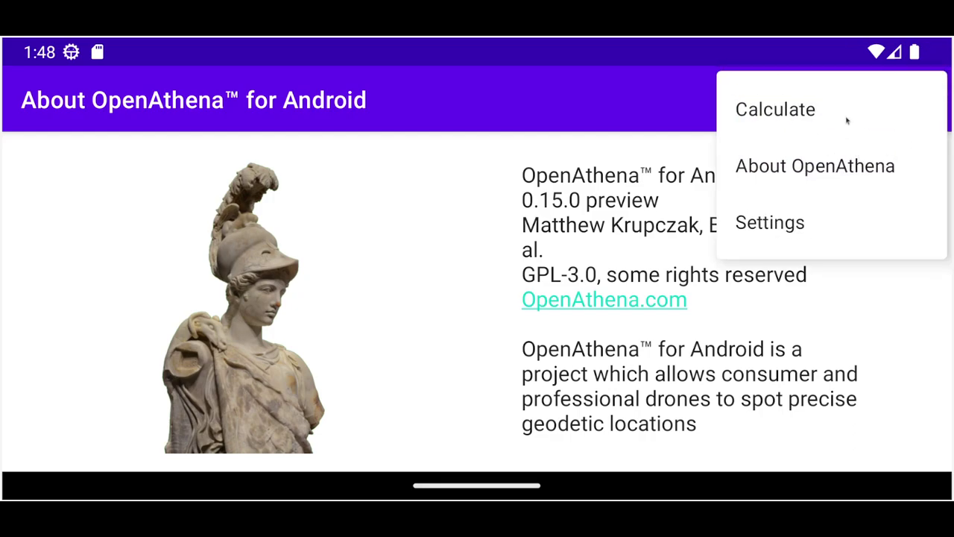
Switch to the Calculate screen and read through its four-step instructions.
{"action": "left_click", "coordinate": [847, 119]}
{"action": "scroll", "coordinate": [687, 344], "scroll_direction": "up", "scroll_amount": 1}
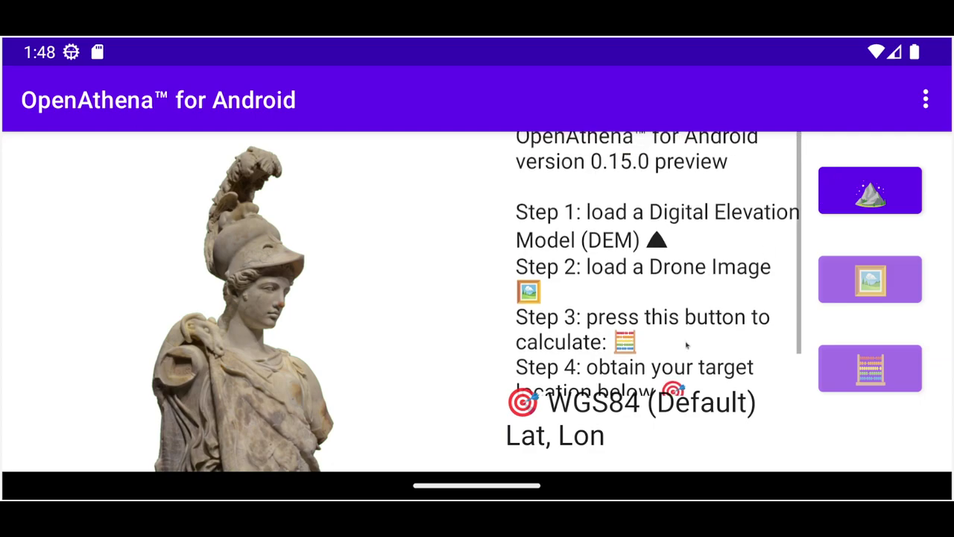
{"action": "scroll", "coordinate": [675, 381], "scroll_direction": "down", "scroll_amount": 1}
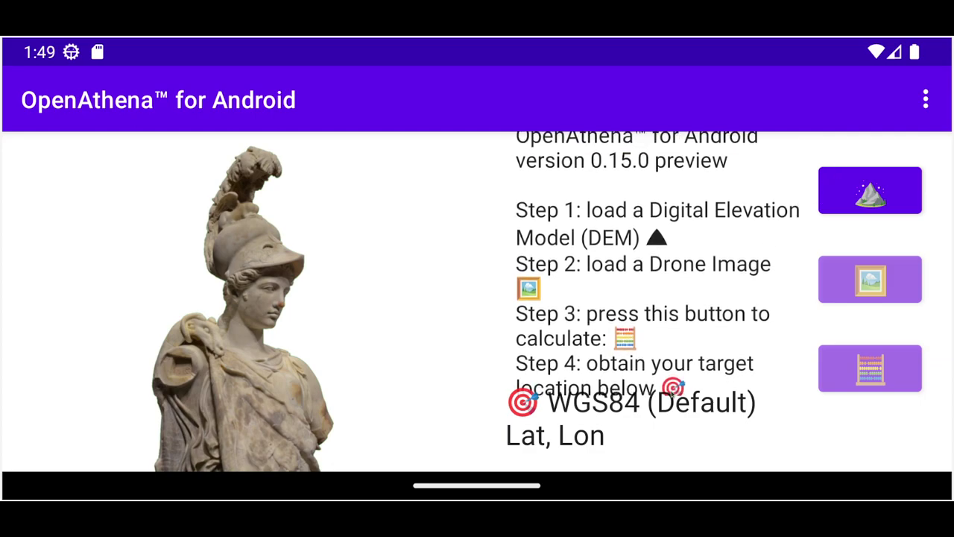
{"action": "scroll", "coordinate": [703, 262], "scroll_direction": "down", "scroll_amount": 2}
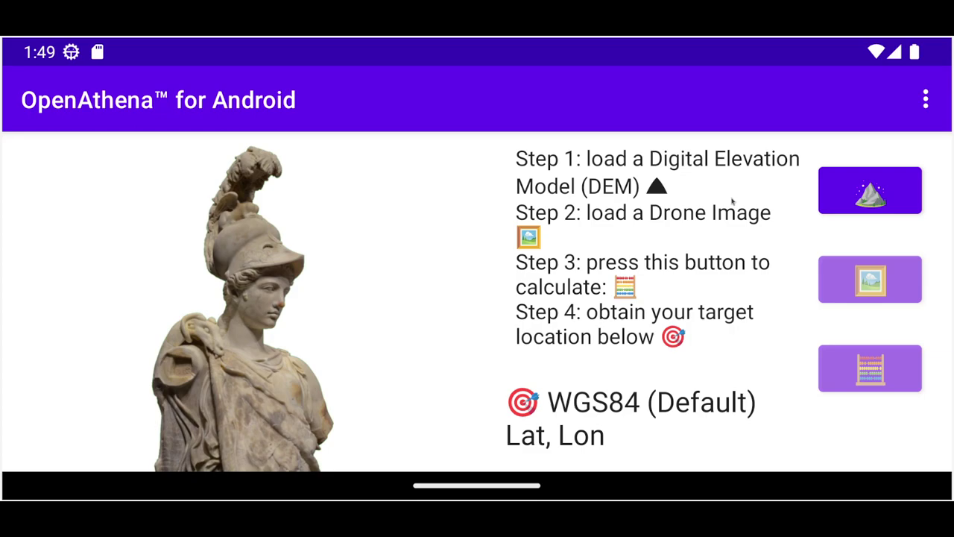
Load cobb.tif from Downloads as the DEM and review its 1342x1206 size and lat/lon bounds.
{"action": "left_click", "coordinate": [890, 193]}
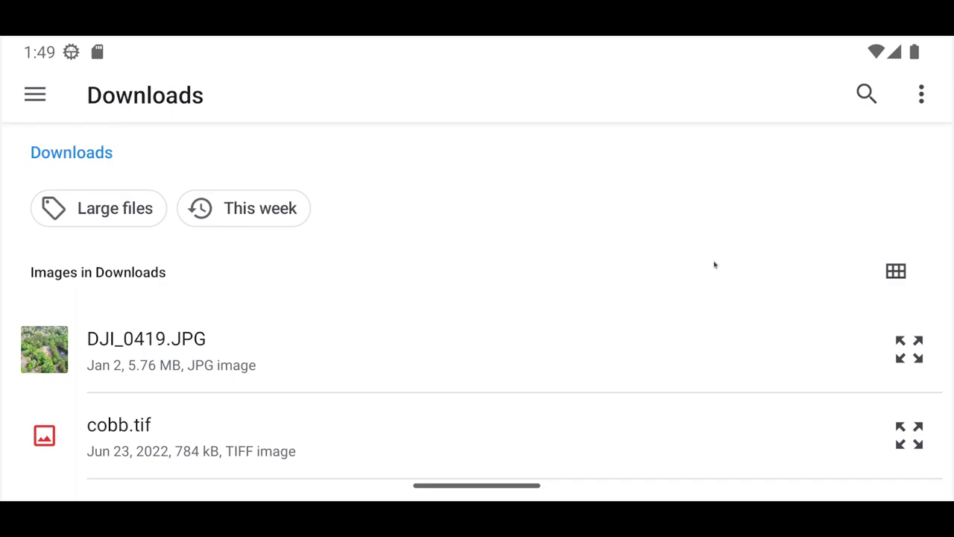
{"action": "left_click", "coordinate": [305, 432]}
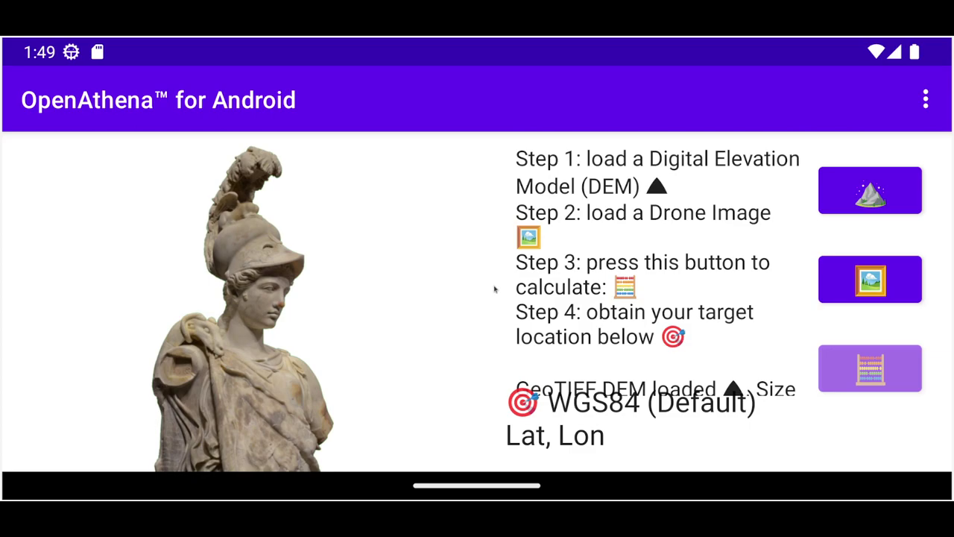
{"action": "left_click_drag", "start_coordinate": [626, 321], "coordinate": [692, 161]}
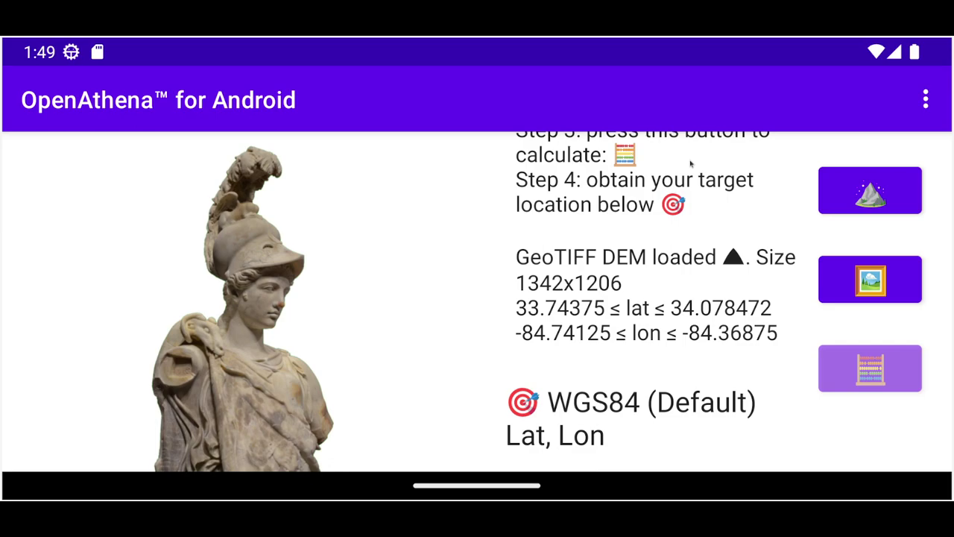
{"action": "left_click_drag", "start_coordinate": [692, 164], "coordinate": [719, 272]}
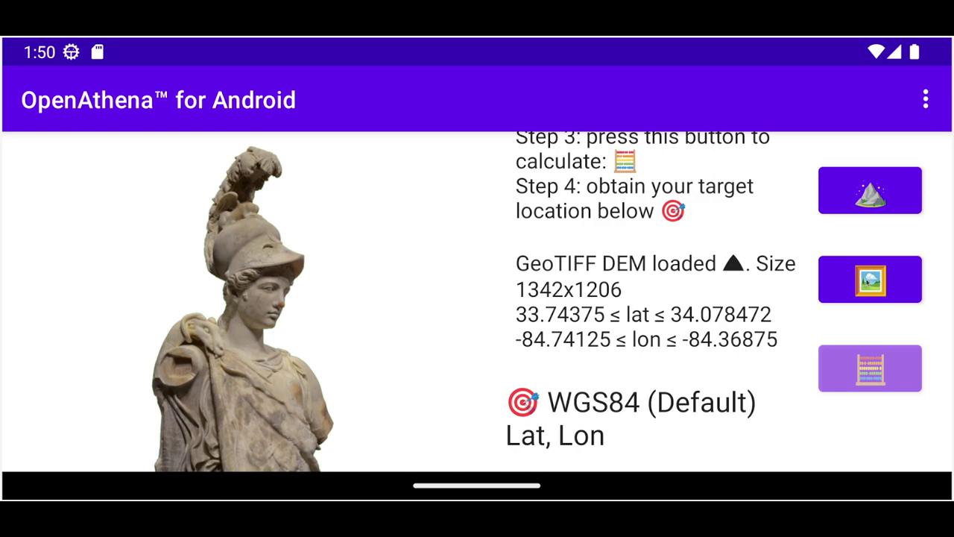
Select DJI_0419.JPG from Downloads as the drone image and scroll the text pane.
{"action": "left_click", "coordinate": [872, 280]}
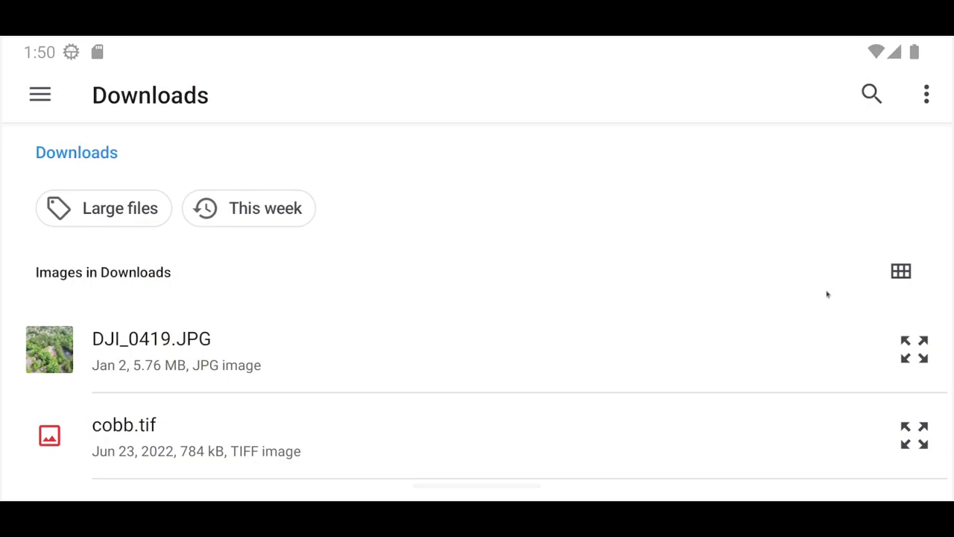
{"action": "left_click", "coordinate": [305, 353]}
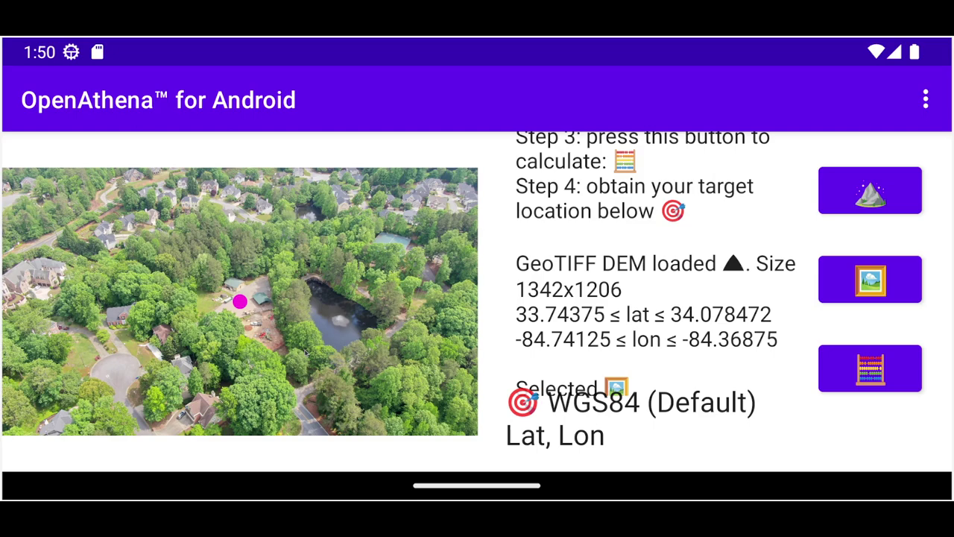
{"action": "scroll", "coordinate": [599, 263], "scroll_direction": "down", "scroll_amount": 2}
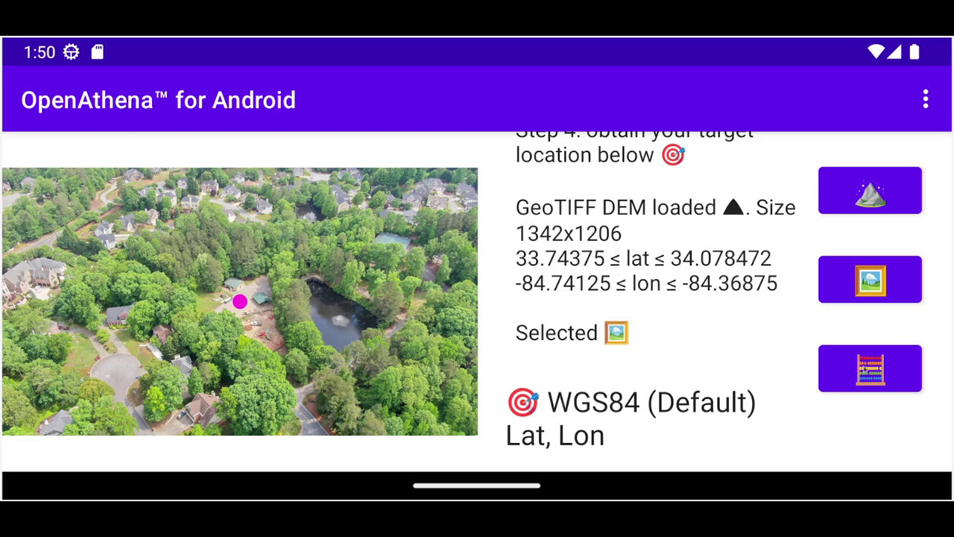
Calculate the target at 33.835423, -84.538486 (273m) and open it in Google Maps.
{"action": "left_click", "coordinate": [871, 368]}
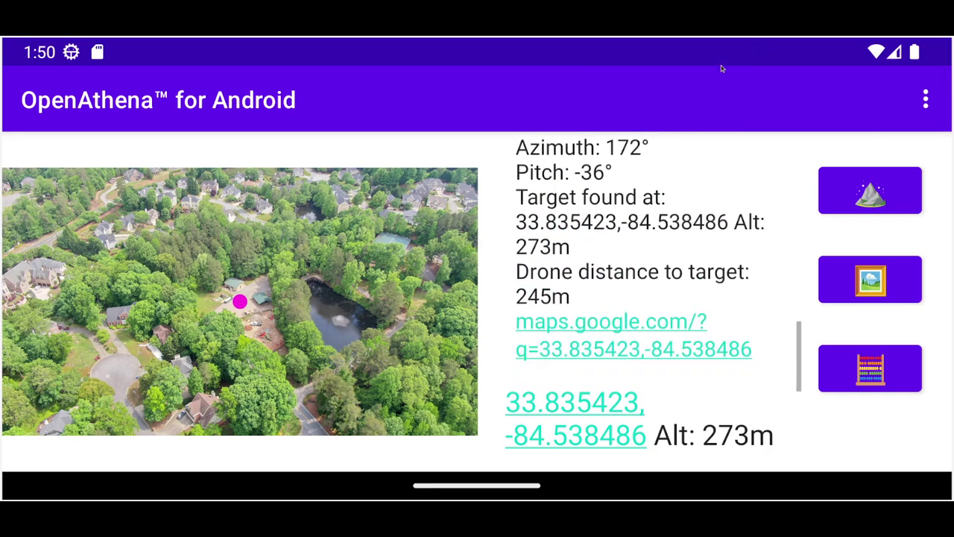
{"action": "left_click", "coordinate": [606, 383]}
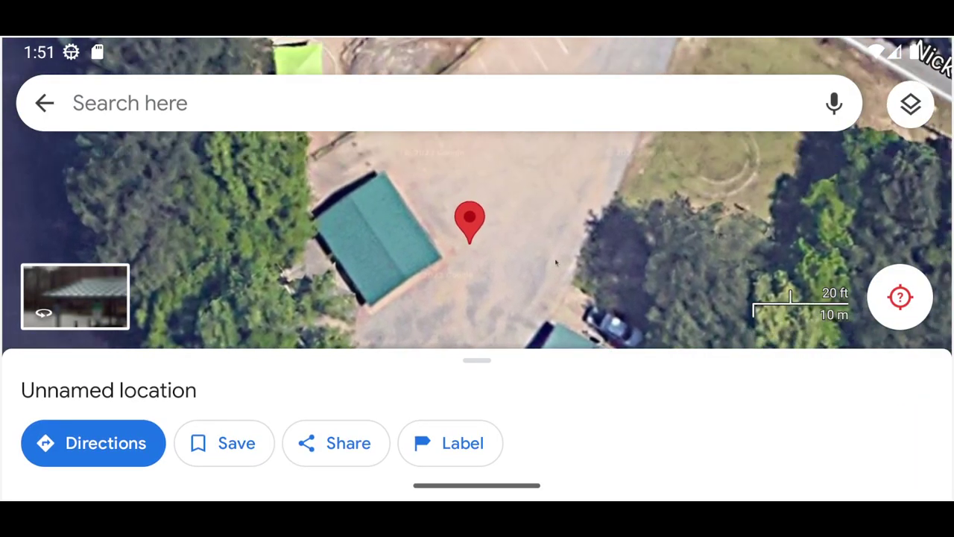
Pan the satellite map around the target pin, then return to OpenAthena through Recents.
{"action": "left_click_drag", "start_coordinate": [556, 262], "coordinate": [534, 277]}
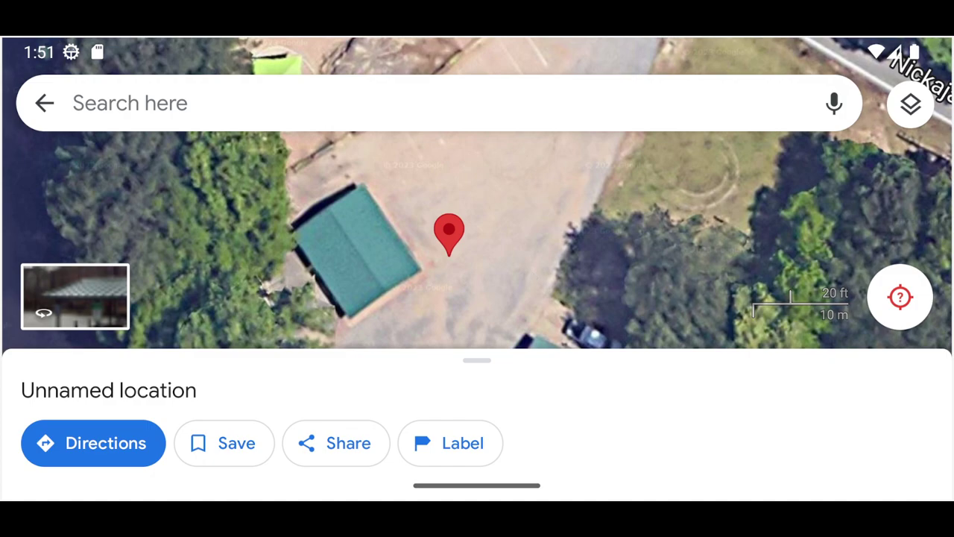
{"action": "left_click_drag", "start_coordinate": [476, 485], "coordinate": [469, 336]}
{"action": "left_click", "coordinate": [458, 477]}
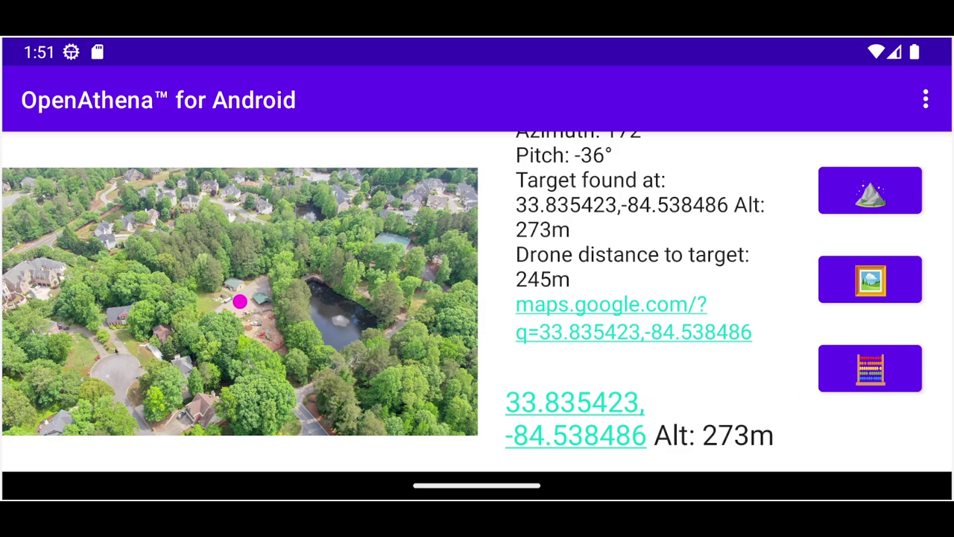
Retarget several spots on the drone image, from the shelters to rooftops in the upper houses.
{"action": "left_click", "coordinate": [115, 347]}
{"action": "left_click", "coordinate": [328, 316]}
{"action": "left_click", "coordinate": [335, 331]}
{"action": "left_click", "coordinate": [339, 323]}
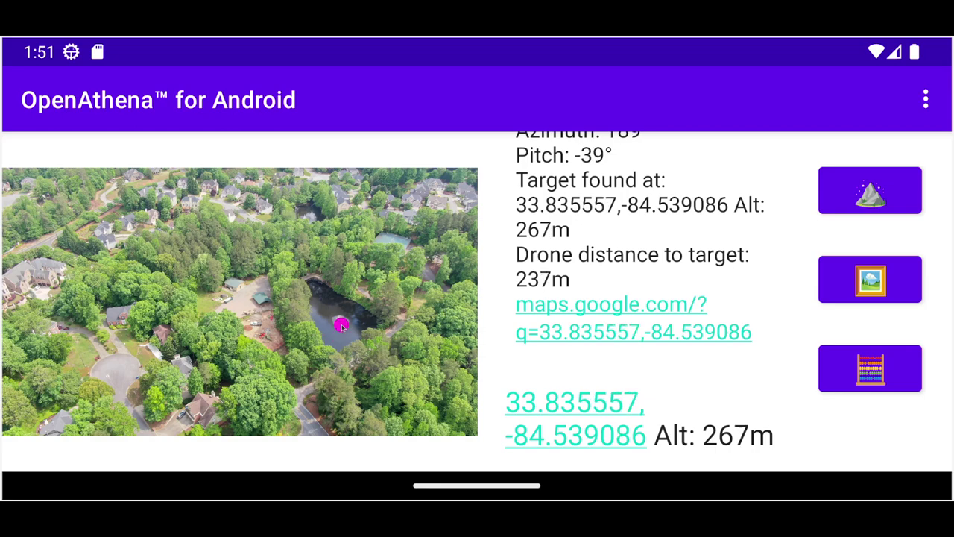
{"action": "left_click", "coordinate": [252, 304]}
{"action": "left_click", "coordinate": [235, 298]}
{"action": "left_click", "coordinate": [219, 286]}
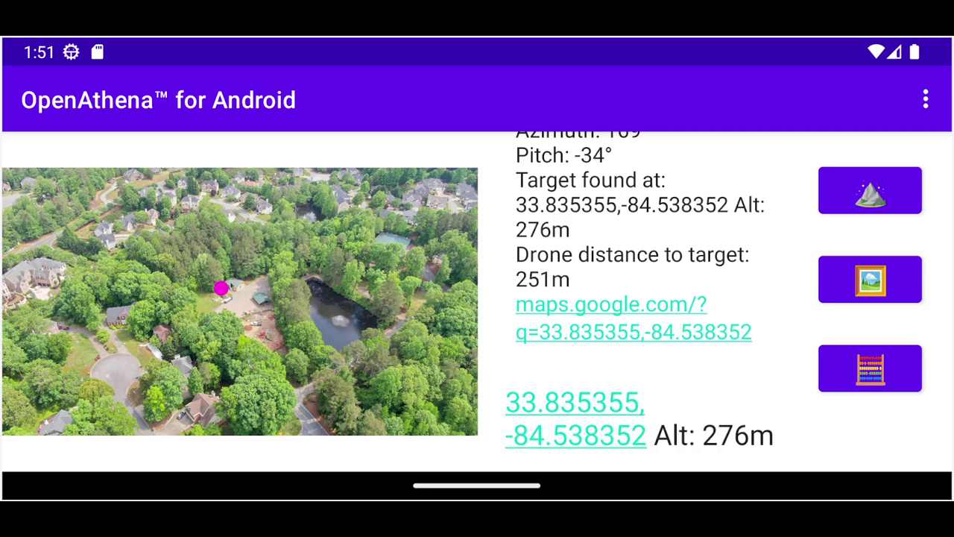
{"action": "left_click", "coordinate": [396, 206]}
{"action": "left_click", "coordinate": [442, 193]}
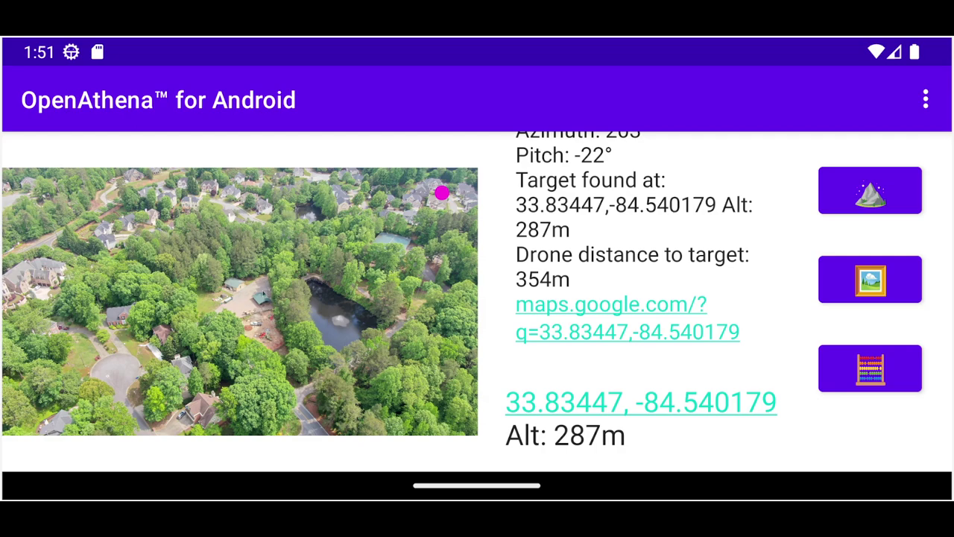
Settle the target beside the shelters at 33.835407, -84.538378 and view it in Google Maps.
{"action": "left_click", "coordinate": [251, 300]}
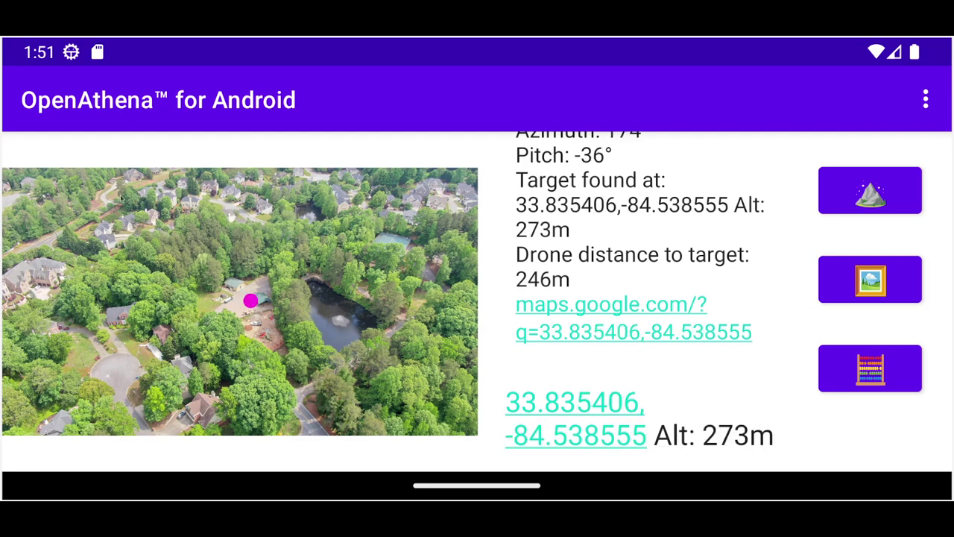
{"action": "left_click", "coordinate": [111, 183]}
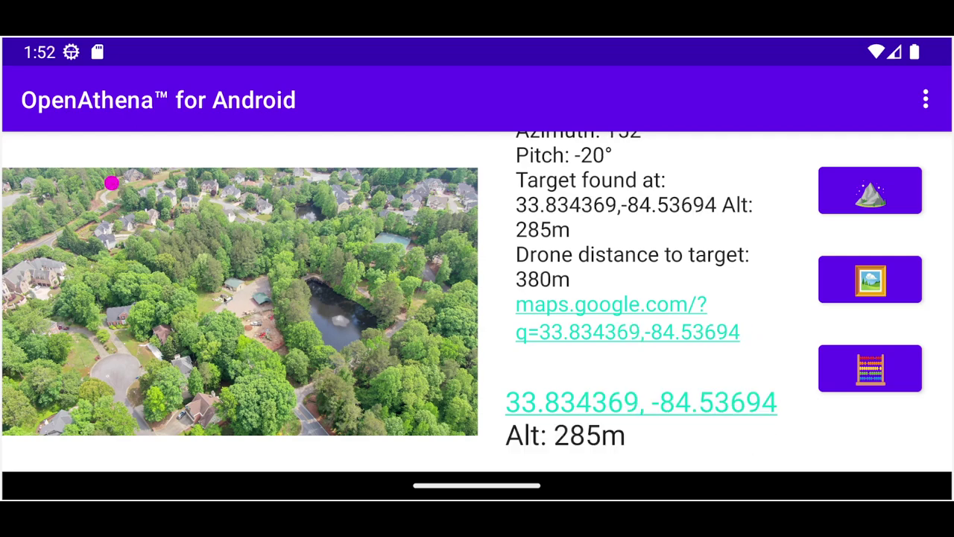
{"action": "left_click", "coordinate": [223, 297]}
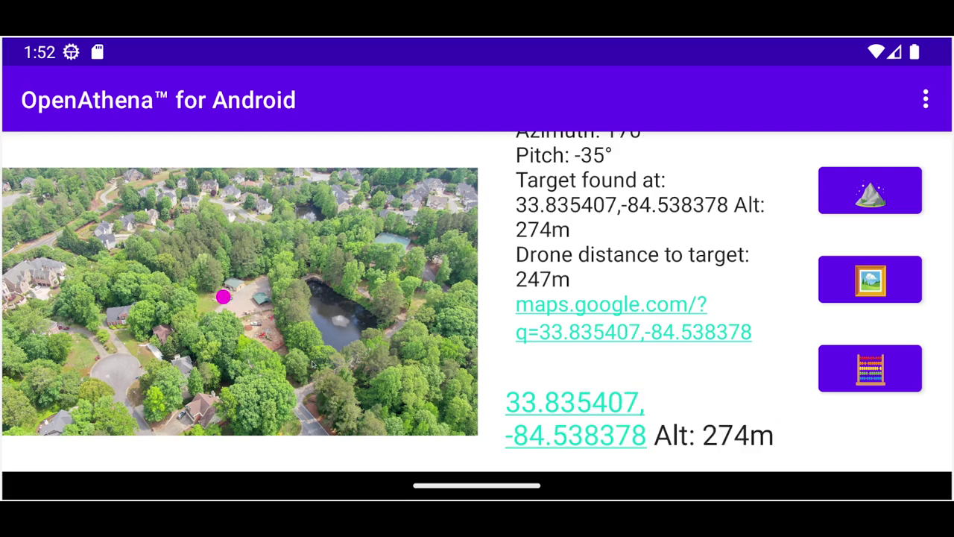
{"action": "left_click", "coordinate": [602, 420]}
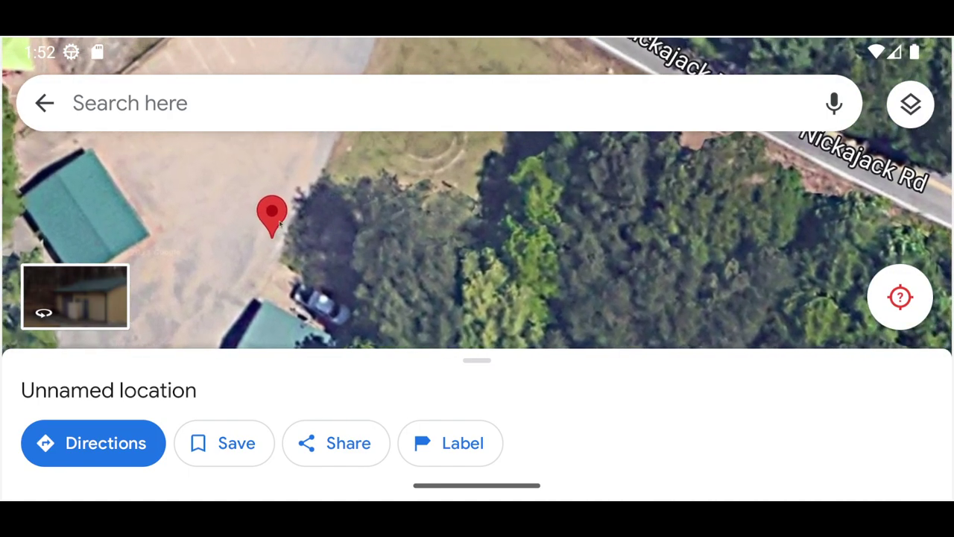
Return from Google Maps to OpenAthena's 33.835407, -84.538378 result through Recents.
{"action": "left_click_drag", "start_coordinate": [477, 485], "coordinate": [477, 298]}
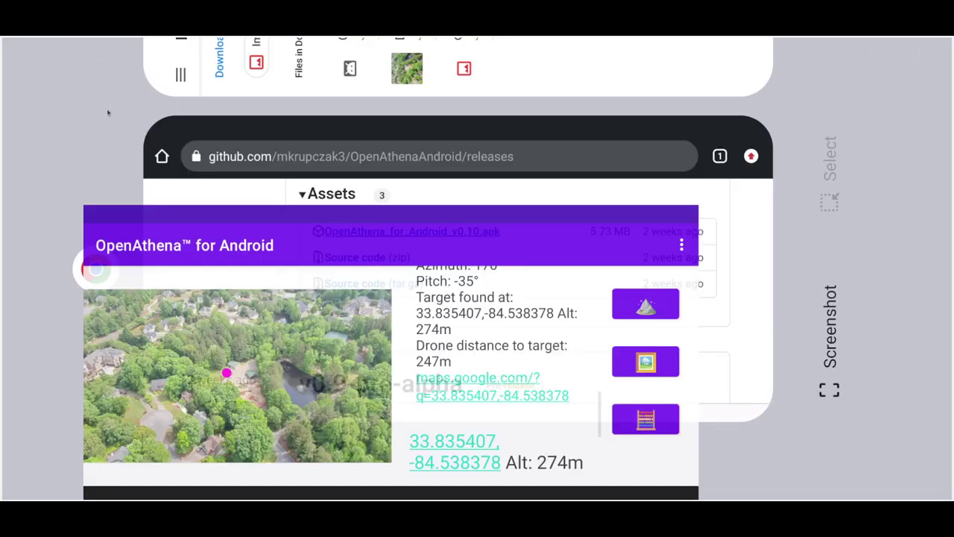
{"action": "left_click", "coordinate": [384, 341]}
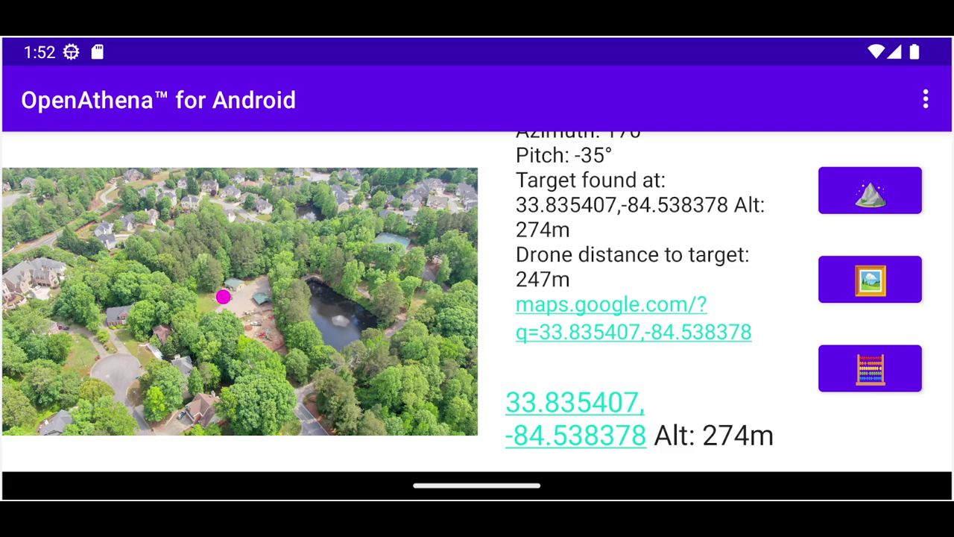
{"action": "left_click", "coordinate": [390, 242]}
{"action": "left_click", "coordinate": [390, 239]}
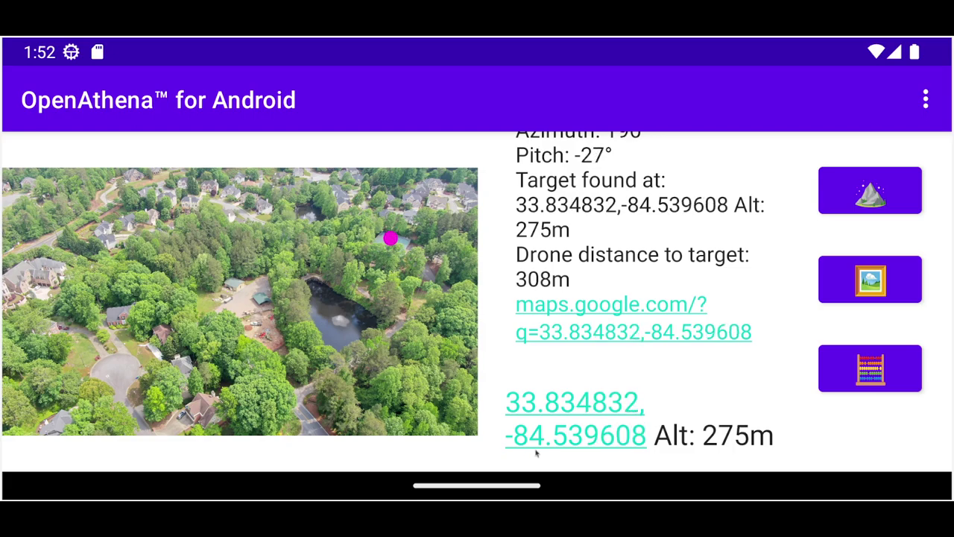
{"action": "left_click", "coordinate": [568, 403]}
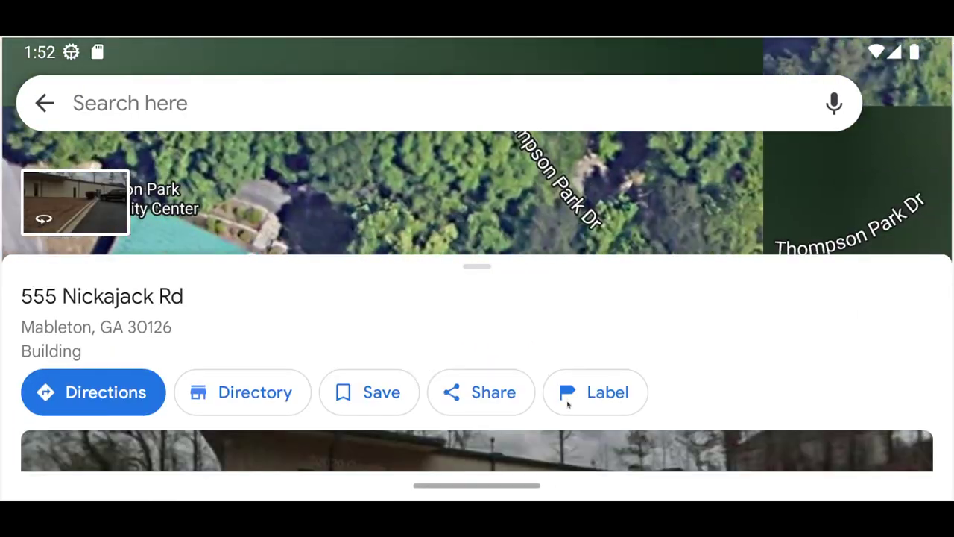
{"action": "left_click_drag", "start_coordinate": [552, 242], "coordinate": [304, 227]}
{"action": "key", "text": "alt+Tab"}
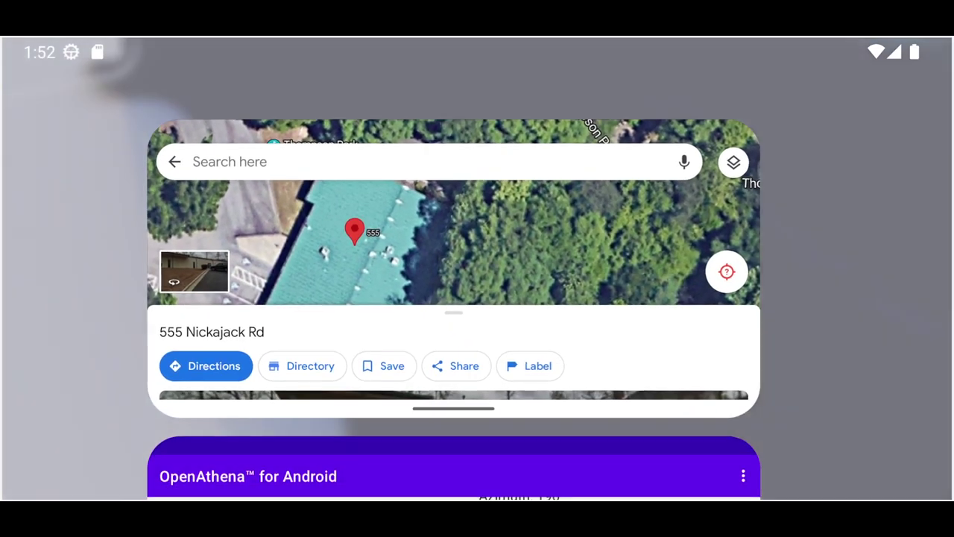
Check targets on the pond and on the top-right houses against the map.
{"action": "left_click", "coordinate": [341, 321]}
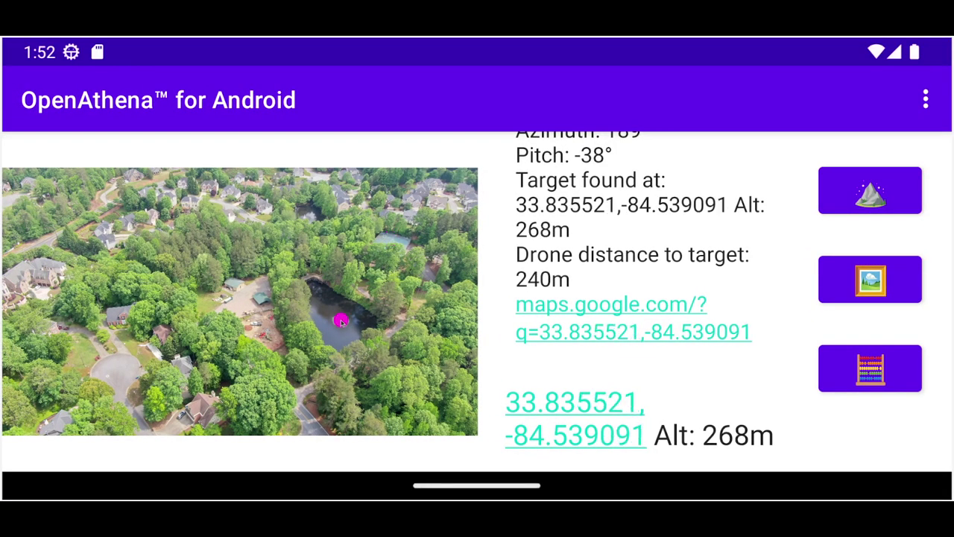
{"action": "left_click", "coordinate": [539, 406]}
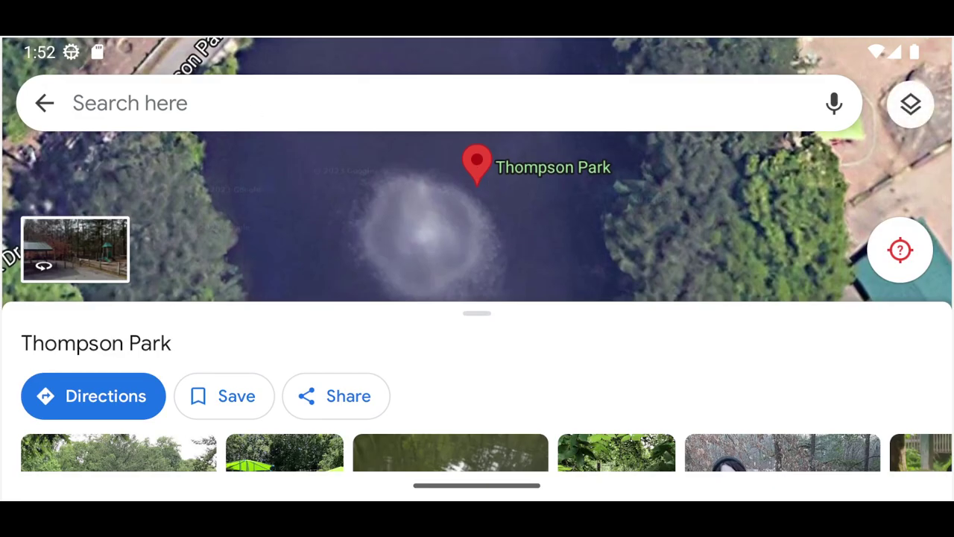
{"action": "key", "text": "Escape"}
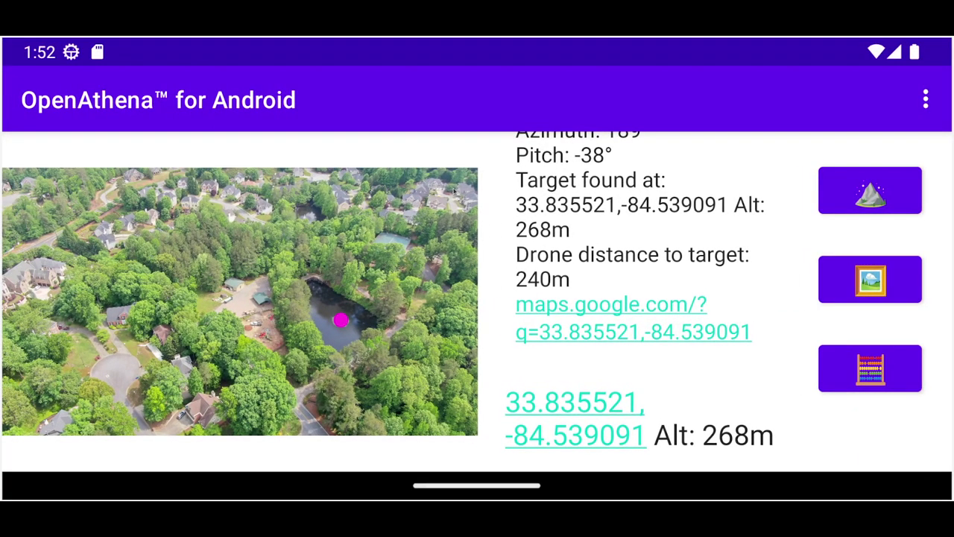
{"action": "left_click", "coordinate": [453, 189]}
{"action": "left_click", "coordinate": [518, 397]}
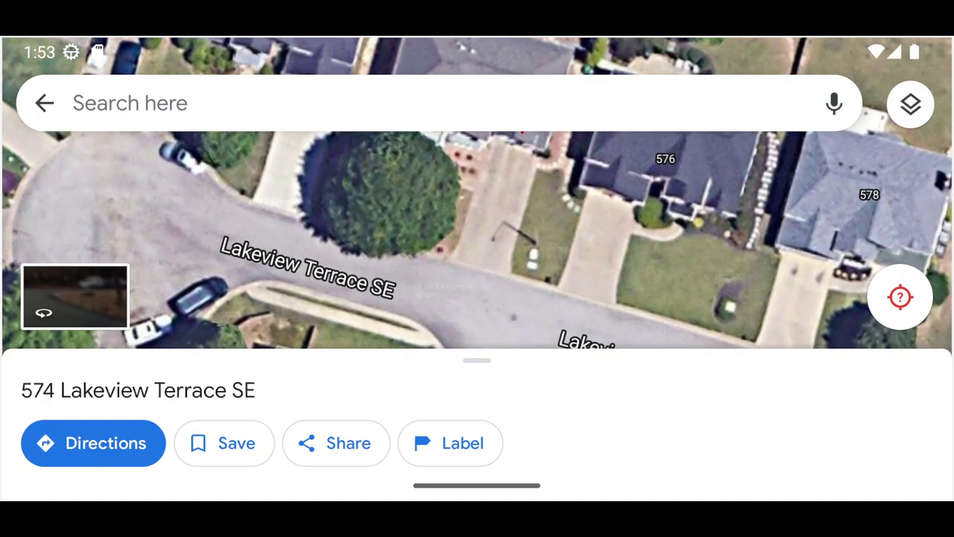
{"action": "key", "text": "alt+Tab"}
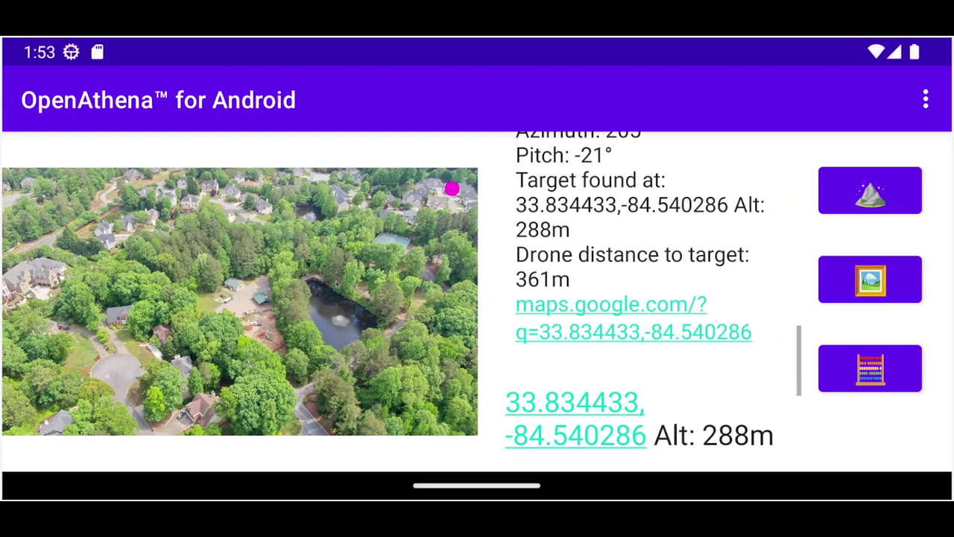
Settle the target on the playground beside the pond at 33.835655, -84.538657, 271 m.
{"action": "left_click", "coordinate": [264, 335]}
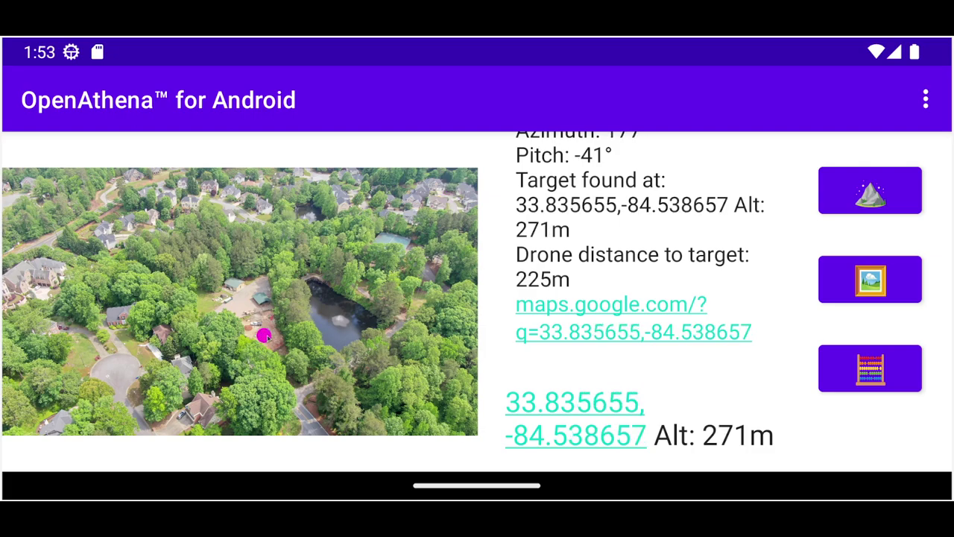
{"action": "left_click", "coordinate": [607, 403]}
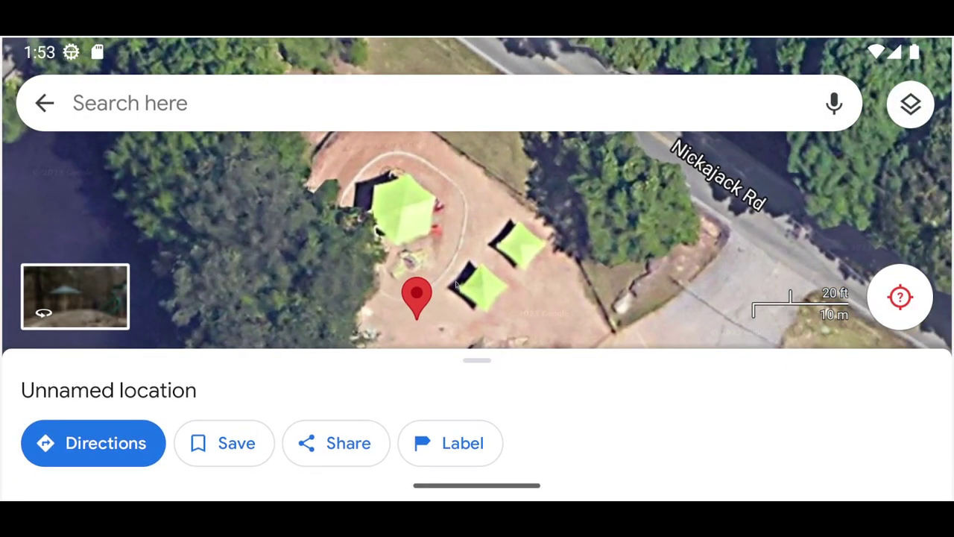
{"action": "key", "text": "Escape"}
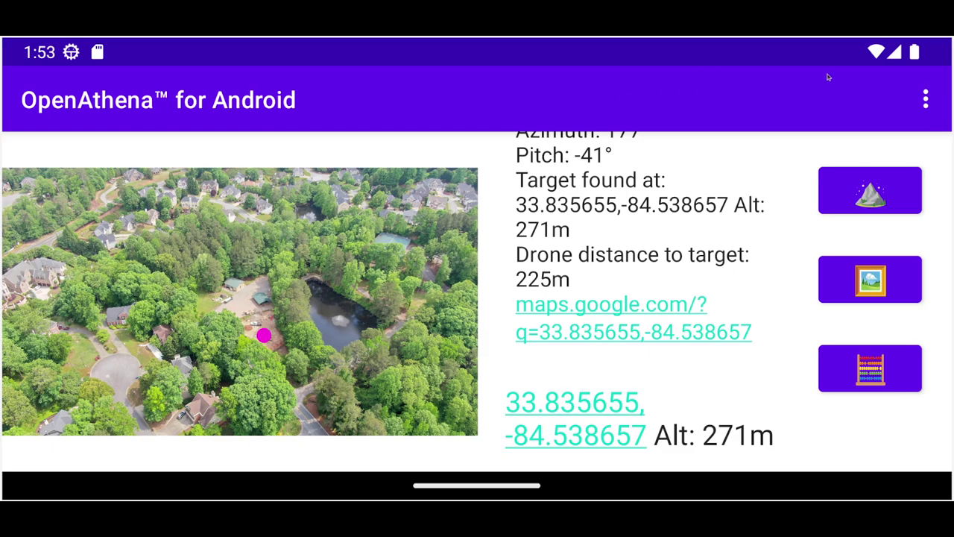
{"action": "left_click", "coordinate": [926, 98]}
Set the Output Mode in Settings to NATO MGRS 10m.
{"action": "left_click", "coordinate": [771, 228]}
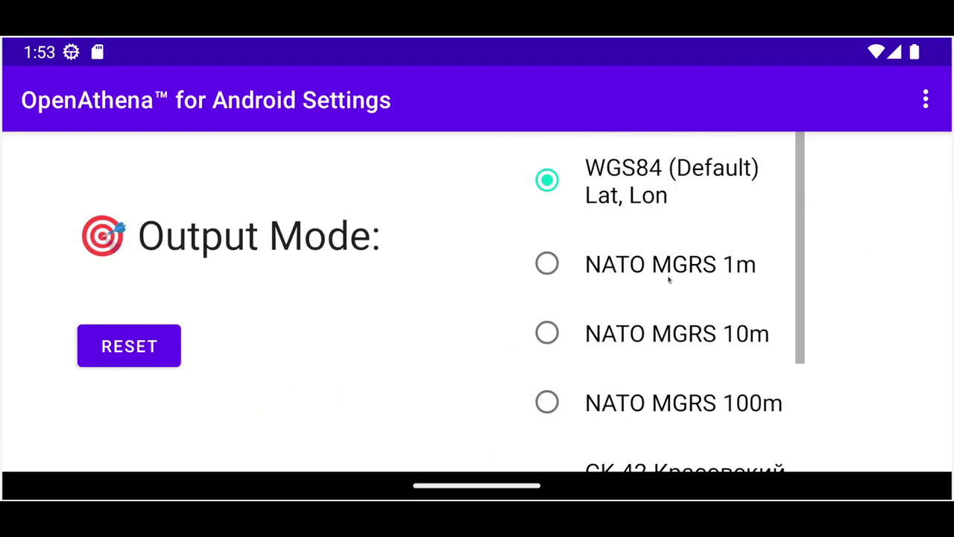
{"action": "left_click_drag", "start_coordinate": [662, 282], "coordinate": [683, 295]}
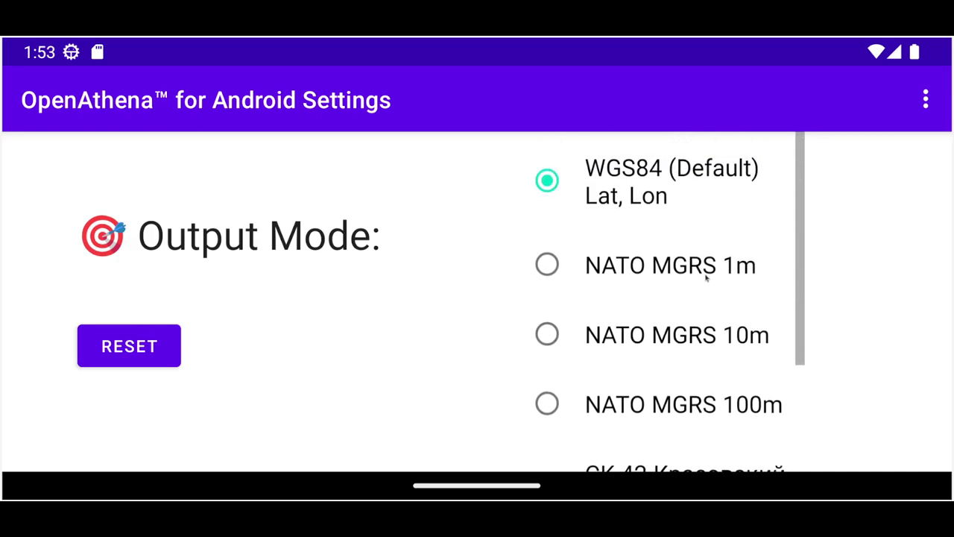
{"action": "left_click_drag", "start_coordinate": [712, 281], "coordinate": [779, 176]}
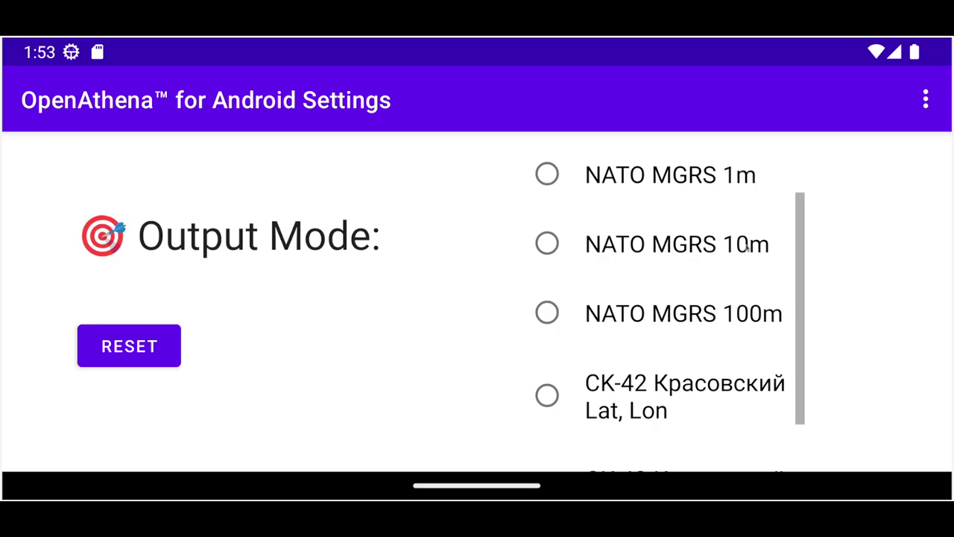
{"action": "left_click", "coordinate": [679, 164]}
{"action": "left_click", "coordinate": [547, 237]}
Recalculate the target on the Calculate screen, giving MGRS 16SGC27764665 at 271 m.
{"action": "left_click", "coordinate": [926, 99]}
{"action": "left_click", "coordinate": [833, 109]}
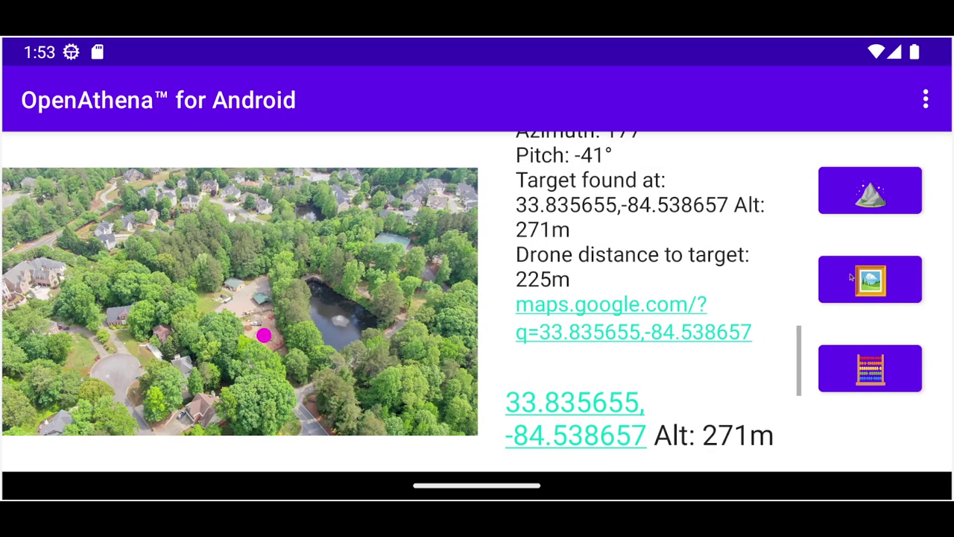
{"action": "left_click", "coordinate": [870, 369]}
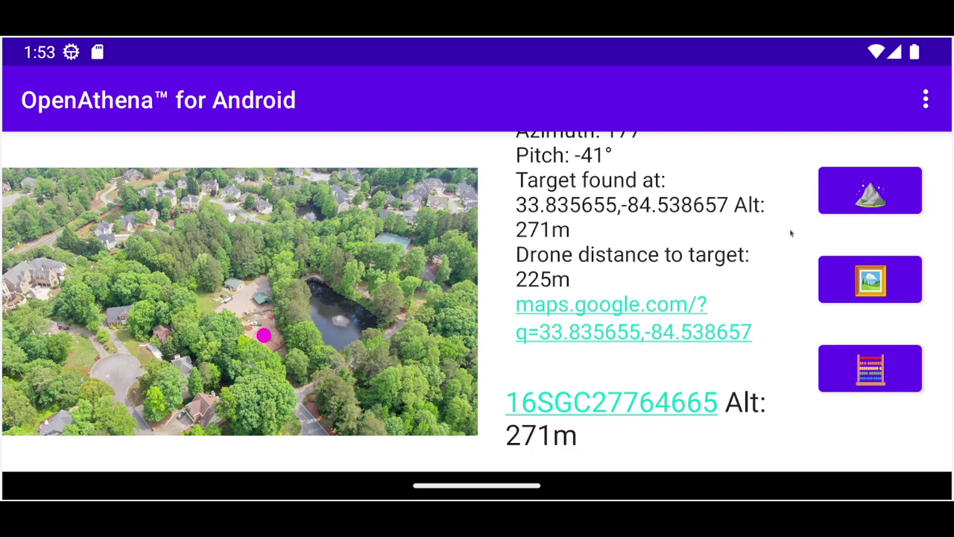
{"action": "left_click", "coordinate": [926, 100]}
Switch the output mode to СК-42 Красовский Lat, Lon.
{"action": "left_click", "coordinate": [871, 220]}
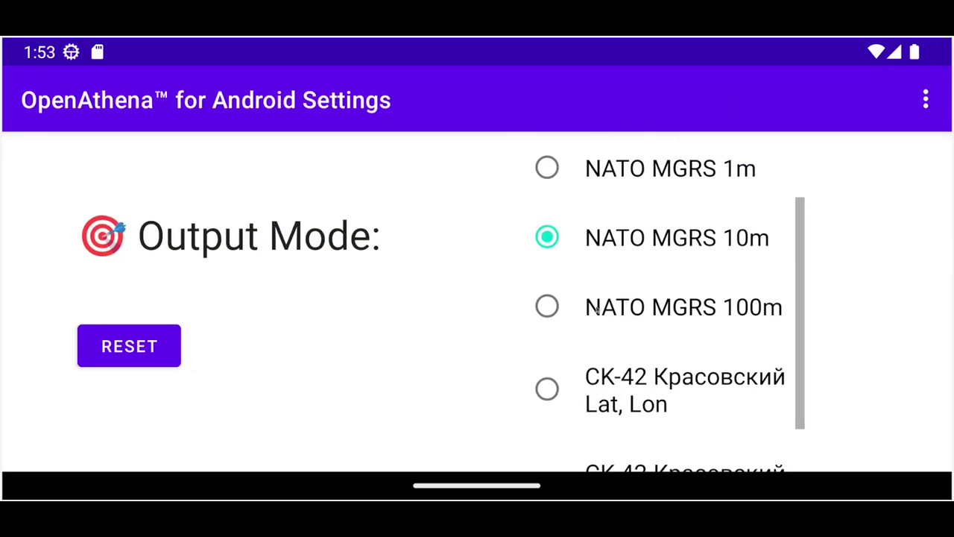
{"action": "scroll", "coordinate": [597, 309], "scroll_direction": "down", "scroll_amount": 2}
{"action": "left_click", "coordinate": [547, 326]}
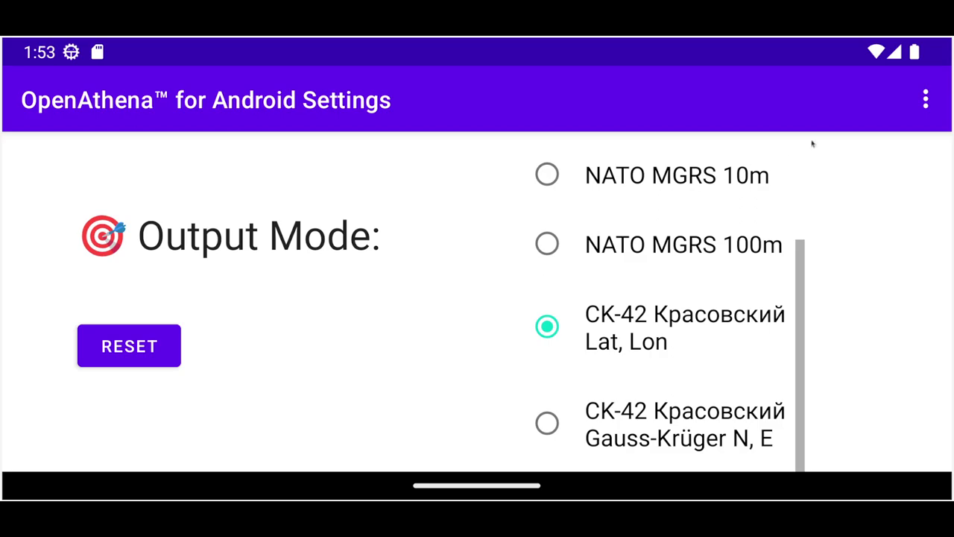
{"action": "left_click", "coordinate": [922, 99]}
{"action": "left_click", "coordinate": [848, 127]}
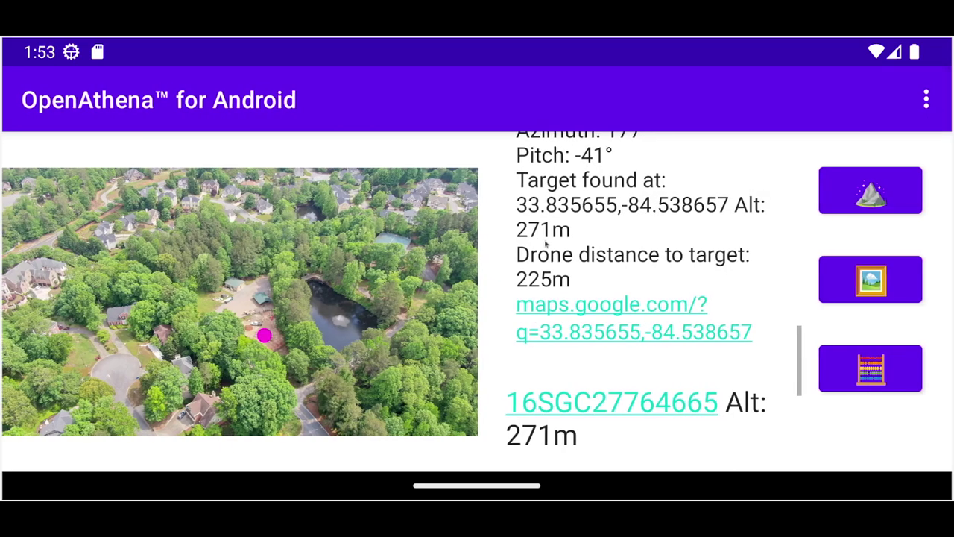
{"action": "left_click", "coordinate": [850, 358]}
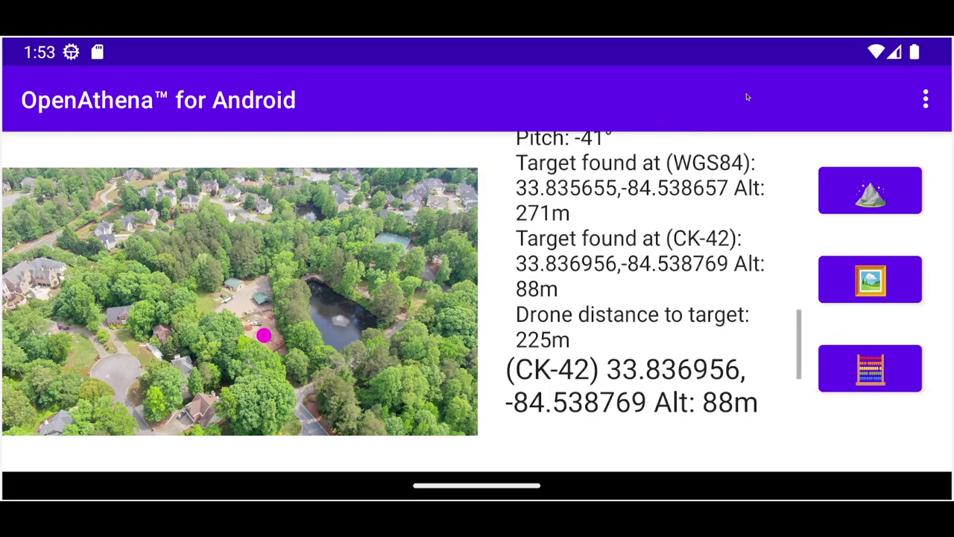
{"action": "left_click", "coordinate": [927, 99]}
{"action": "left_click", "coordinate": [820, 228]}
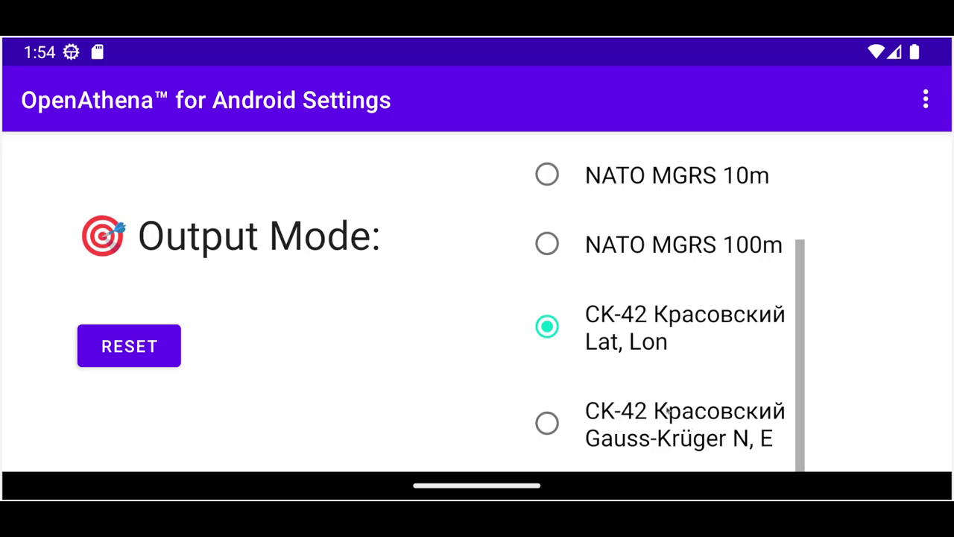
Set the output mode to СК-42 Красовский Gauss-Krüger N, E and return to the calculation screen.
{"action": "left_click", "coordinate": [657, 429]}
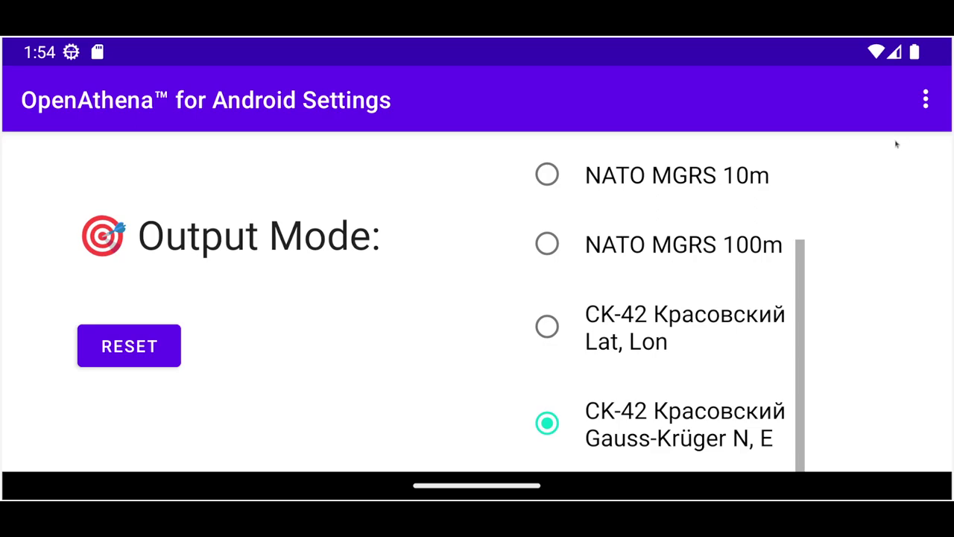
{"action": "left_click", "coordinate": [927, 101]}
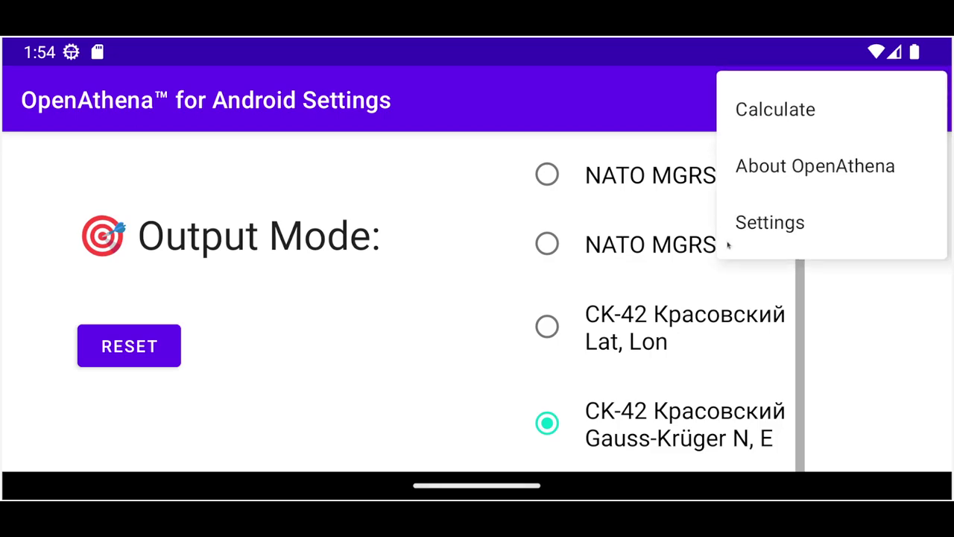
{"action": "left_click", "coordinate": [811, 116]}
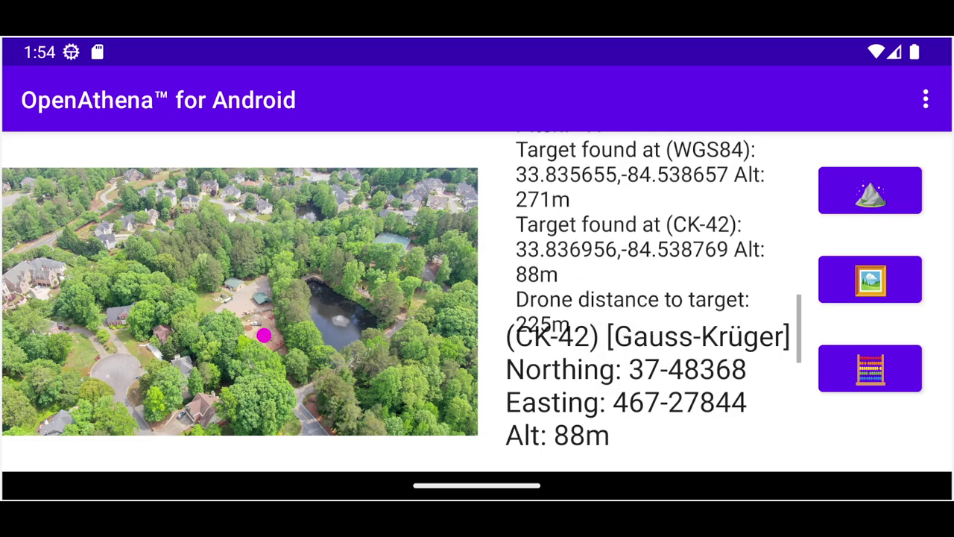
Move the target to the buildings west of the pond, giving Northing 37-48341, Easting 467-27854.
{"action": "mouse_move", "coordinate": [347, 336]}
{"action": "left_mouse_down"}
{"action": "mouse_move", "coordinate": [355, 319]}
{"action": "mouse_move", "coordinate": [126, 346]}
{"action": "mouse_move", "coordinate": [120, 375]}
{"action": "mouse_move", "coordinate": [267, 307]}
{"action": "mouse_move", "coordinate": [252, 300]}
{"action": "left_mouse_up"}
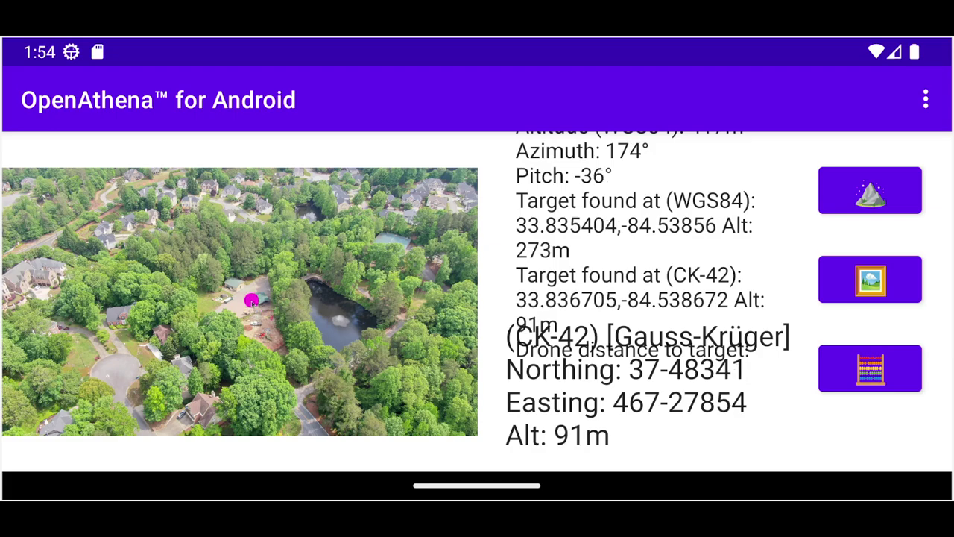
{"action": "left_click", "coordinate": [927, 95]}
{"action": "left_click", "coordinate": [801, 227]}
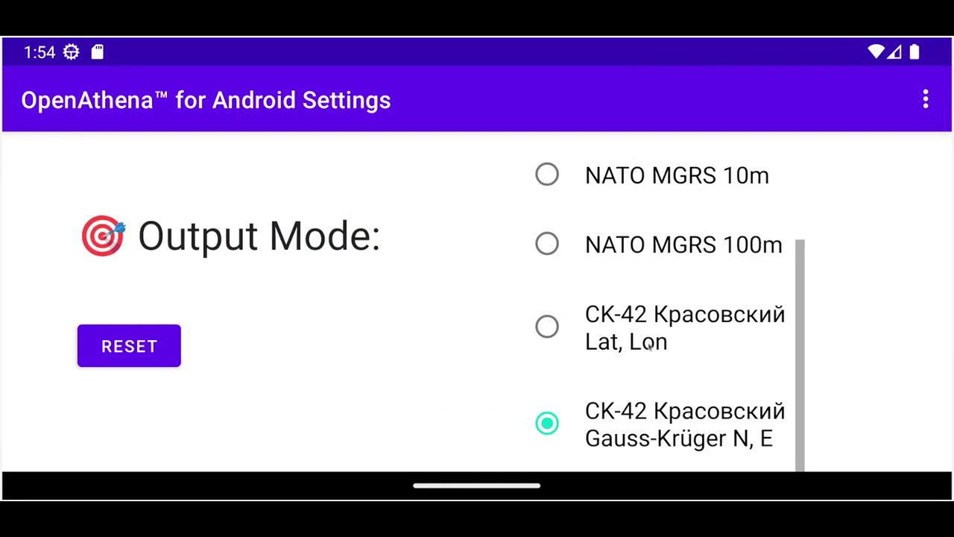
View the About OpenAthena page, then return to the result showing Northing 37-48341, Easting 467-27854, Alt 91m.
{"action": "scroll", "coordinate": [656, 298], "scroll_direction": "up", "scroll_amount": 4}
{"action": "left_click", "coordinate": [927, 98]}
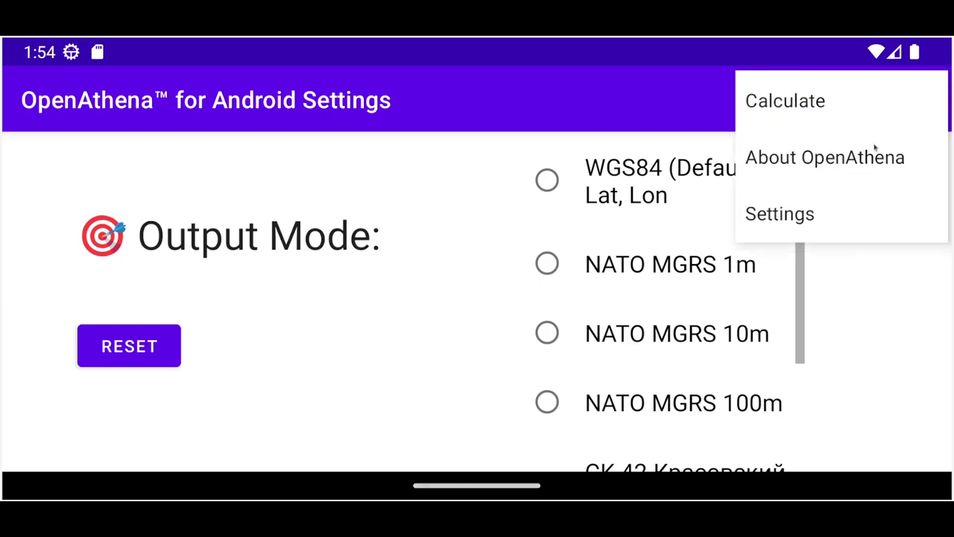
{"action": "left_click", "coordinate": [850, 157]}
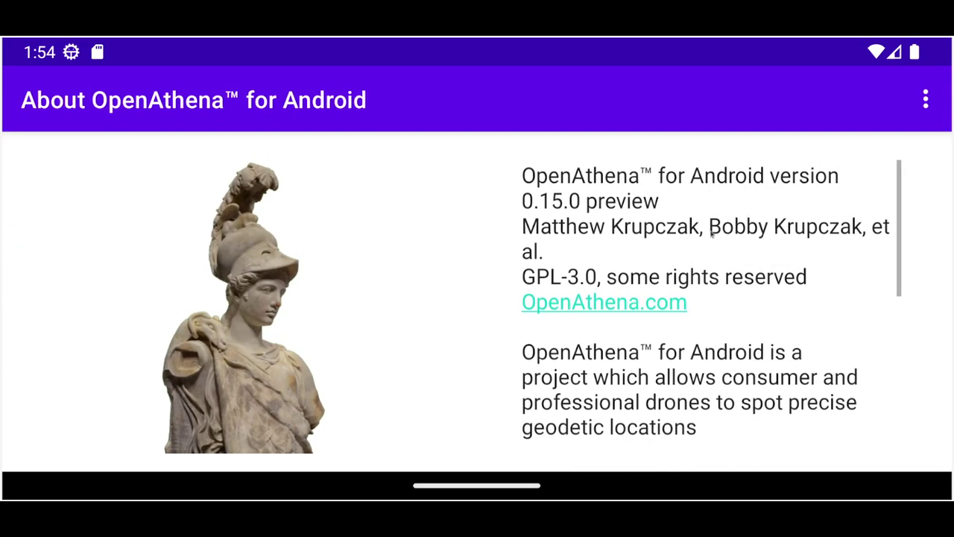
{"action": "left_click", "coordinate": [930, 89]}
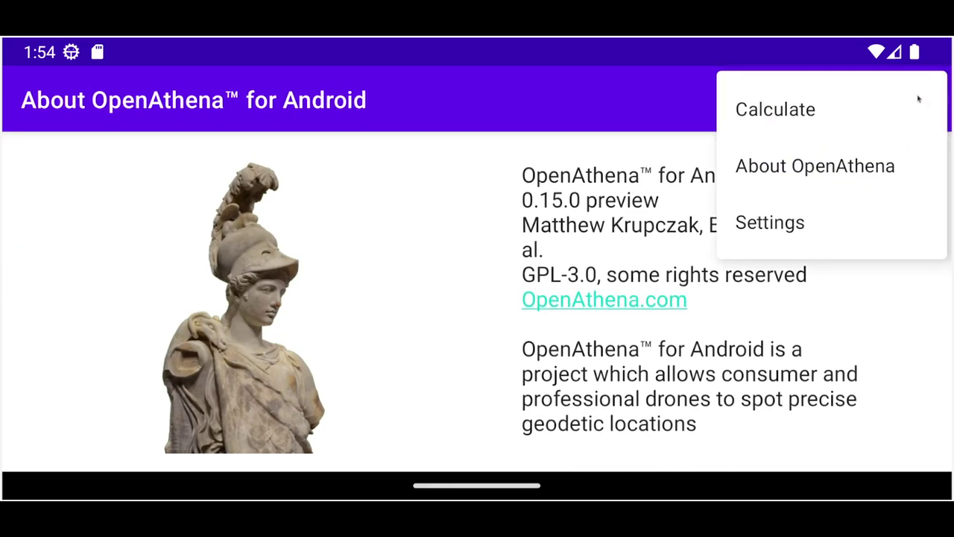
{"action": "left_click", "coordinate": [835, 113]}
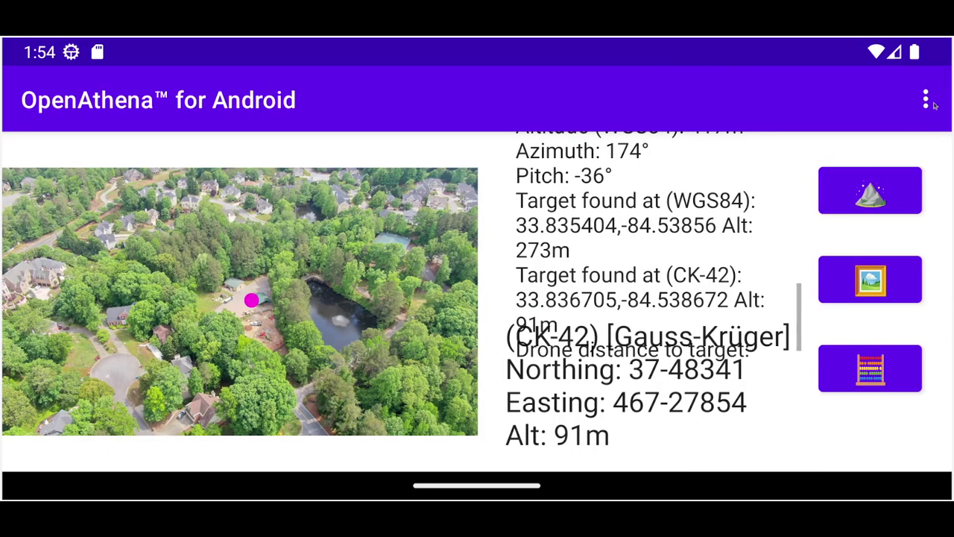